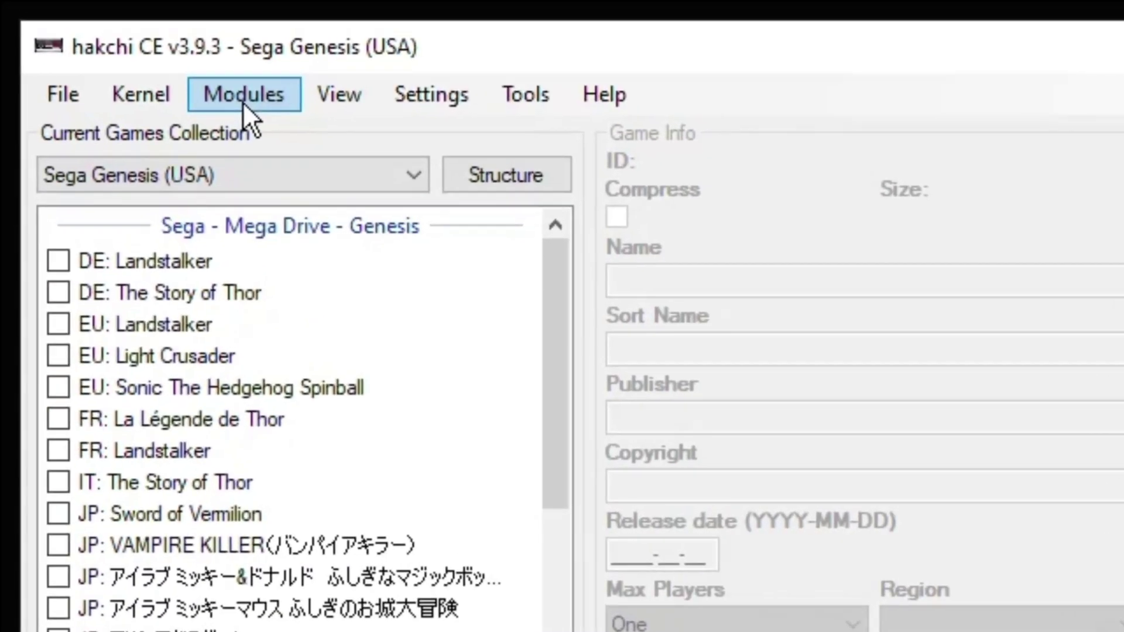
- Download the RetroArch 1.9.10 Ozone module from KMFD's Mod Hub
click(120, 50)
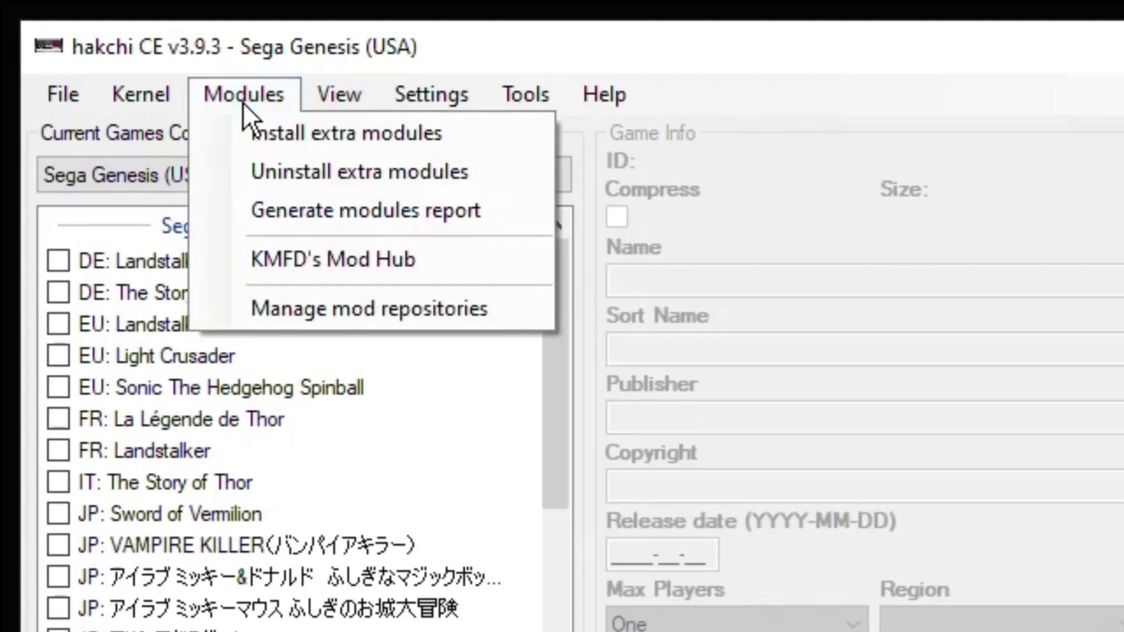
click(332, 265)
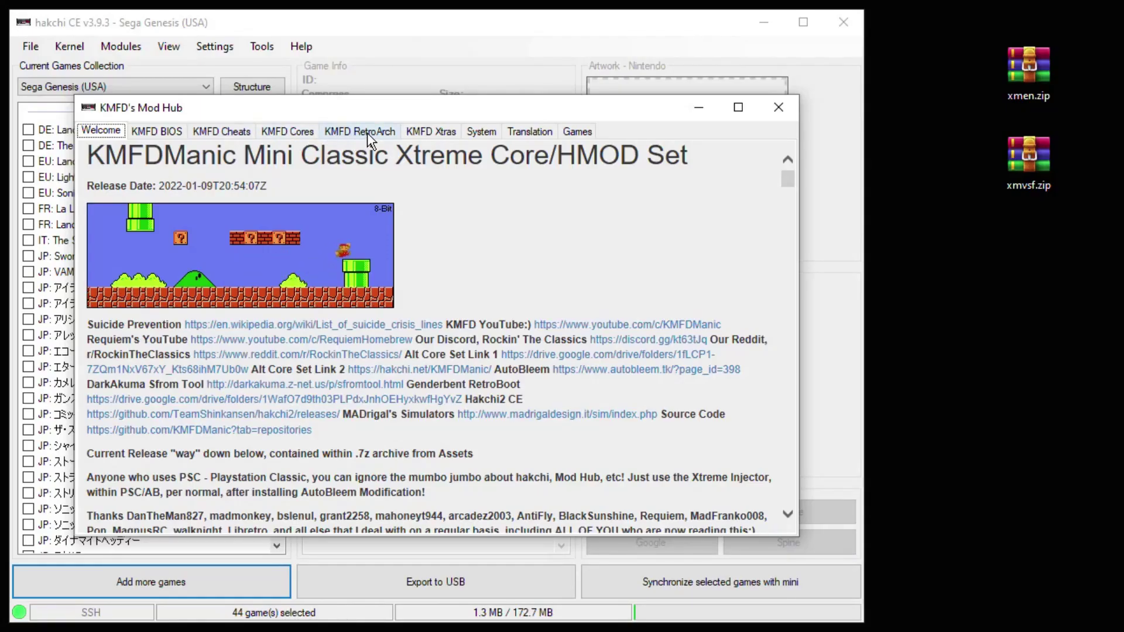
click(367, 132)
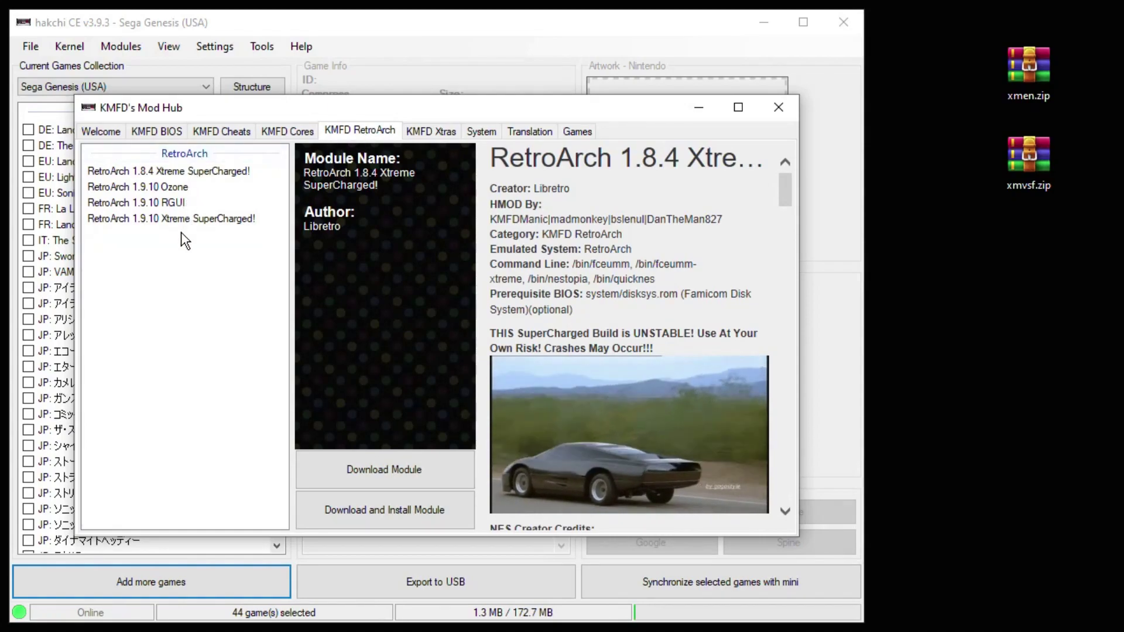
click(169, 186)
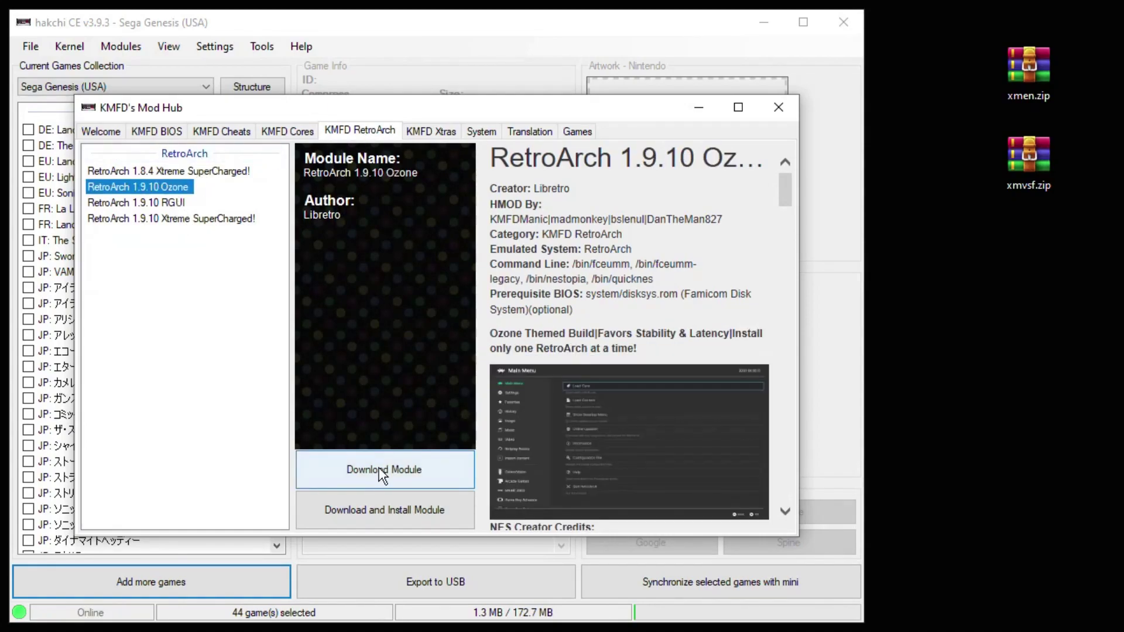
click(382, 476)
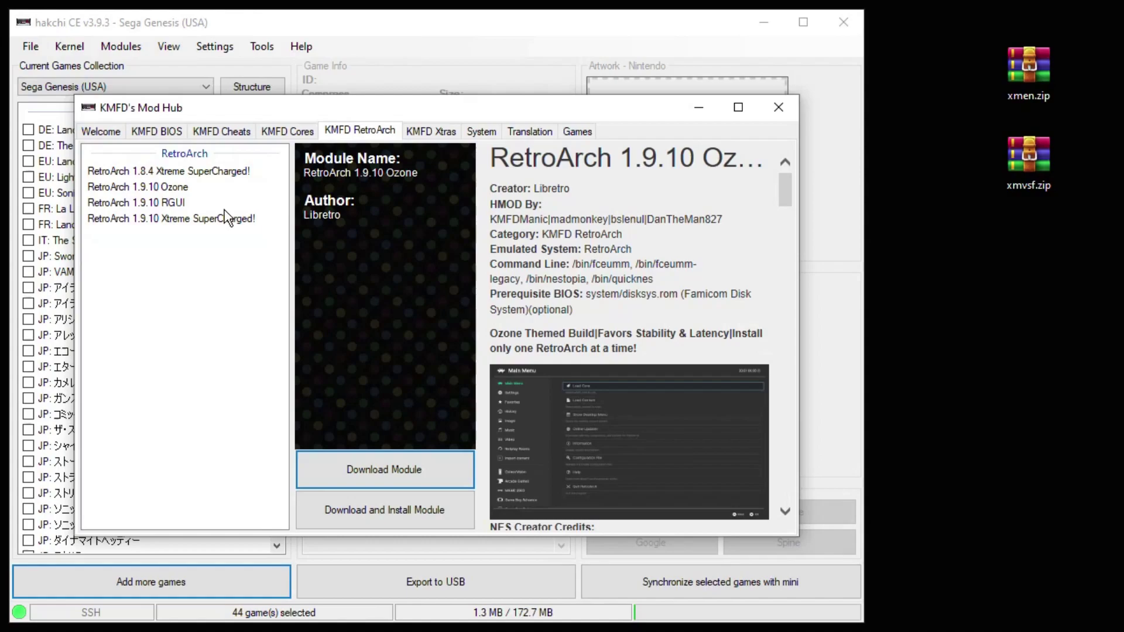
- Download the MAME 2003 Xtreme core module from the KMFD Cores list
click(300, 132)
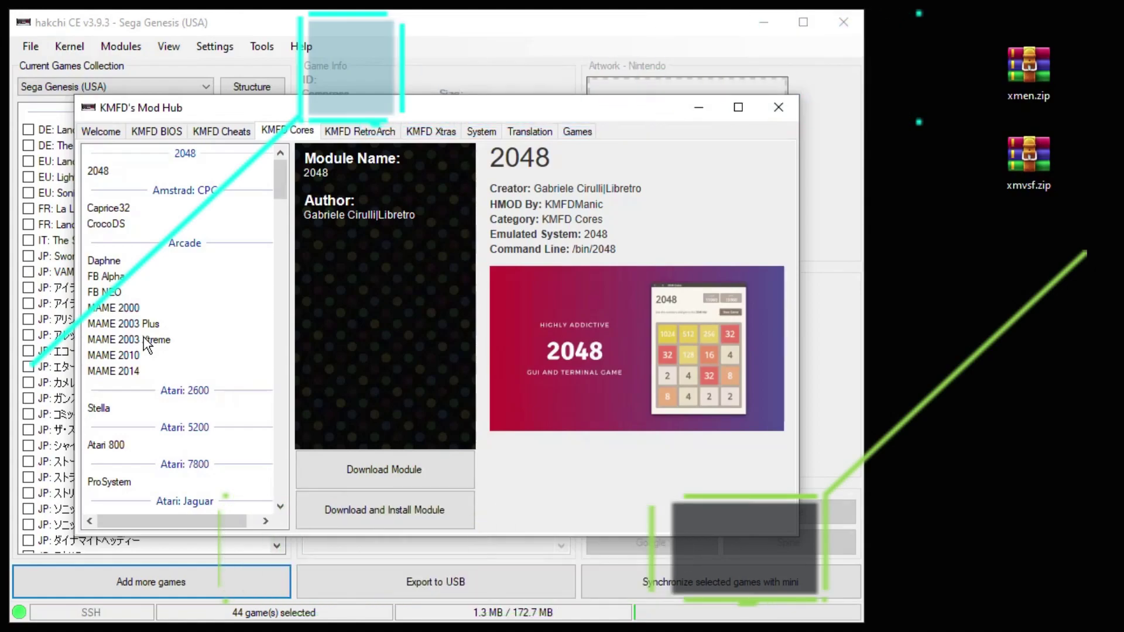
click(135, 339)
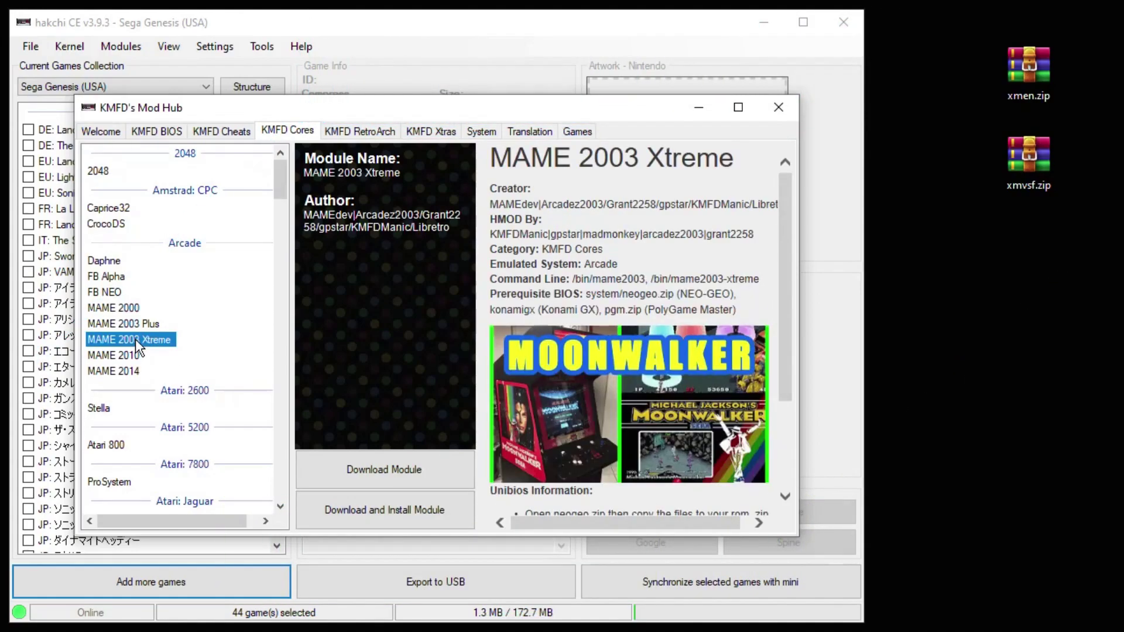
click(384, 469)
- Install the MAME 2003 Xtreme and RetroArch 1.9.10 Ozone modules via Install extra modules
click(778, 107)
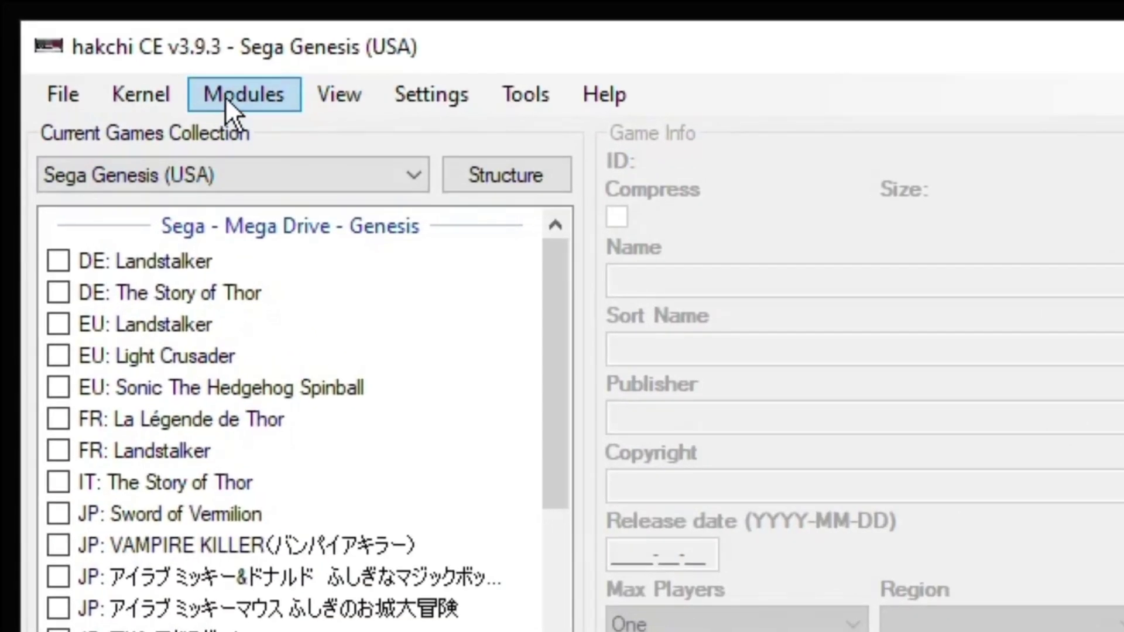
click(121, 46)
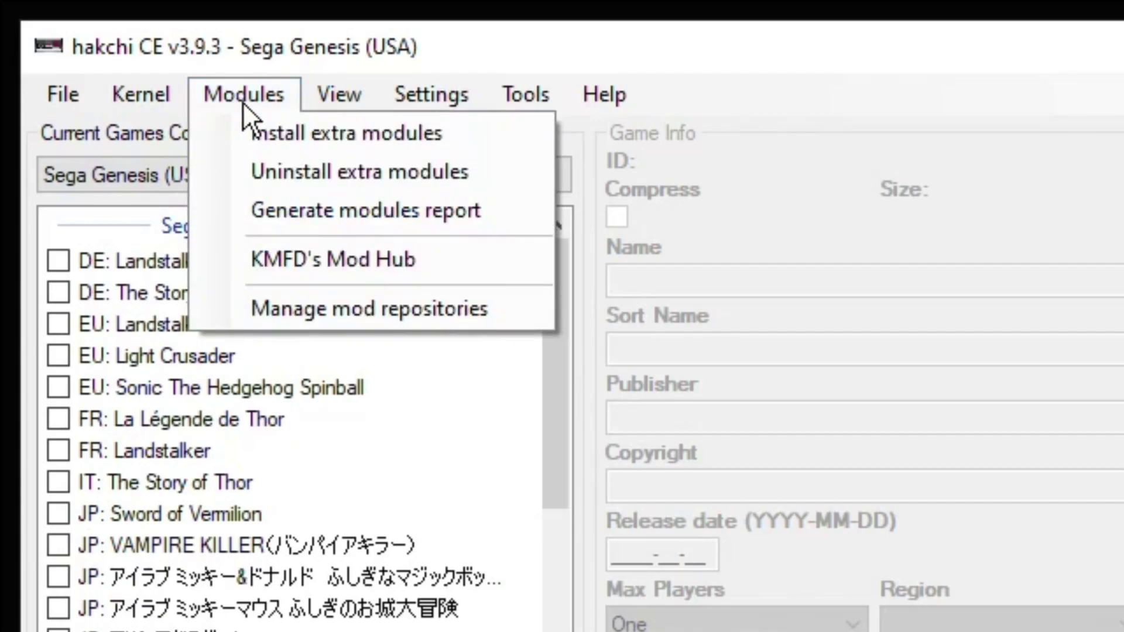
click(315, 125)
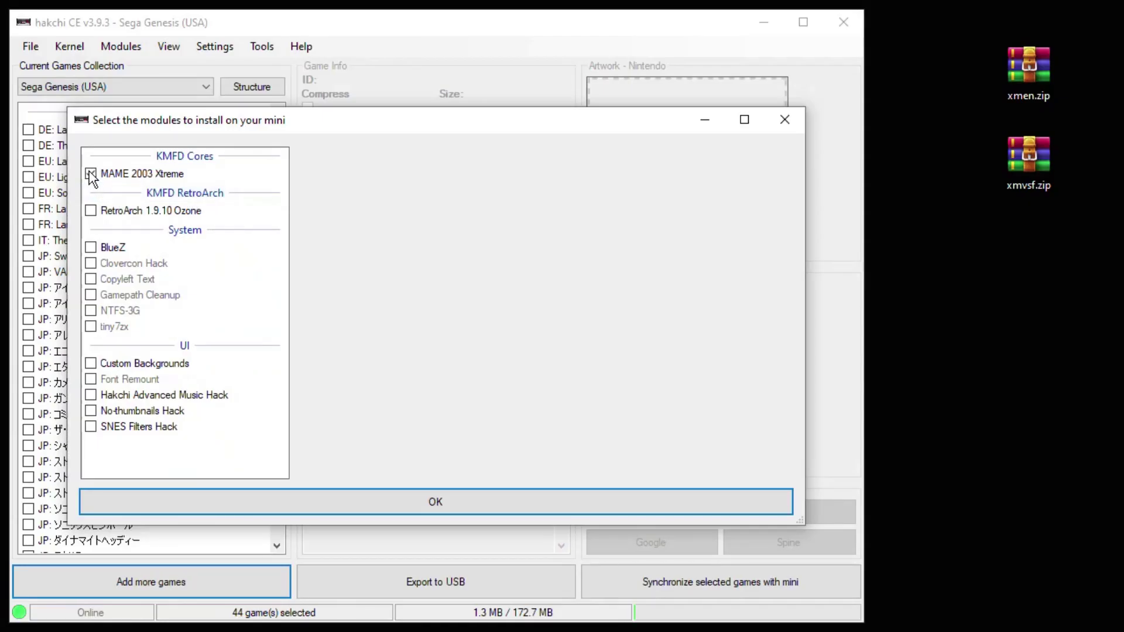
click(91, 174)
click(91, 212)
click(425, 502)
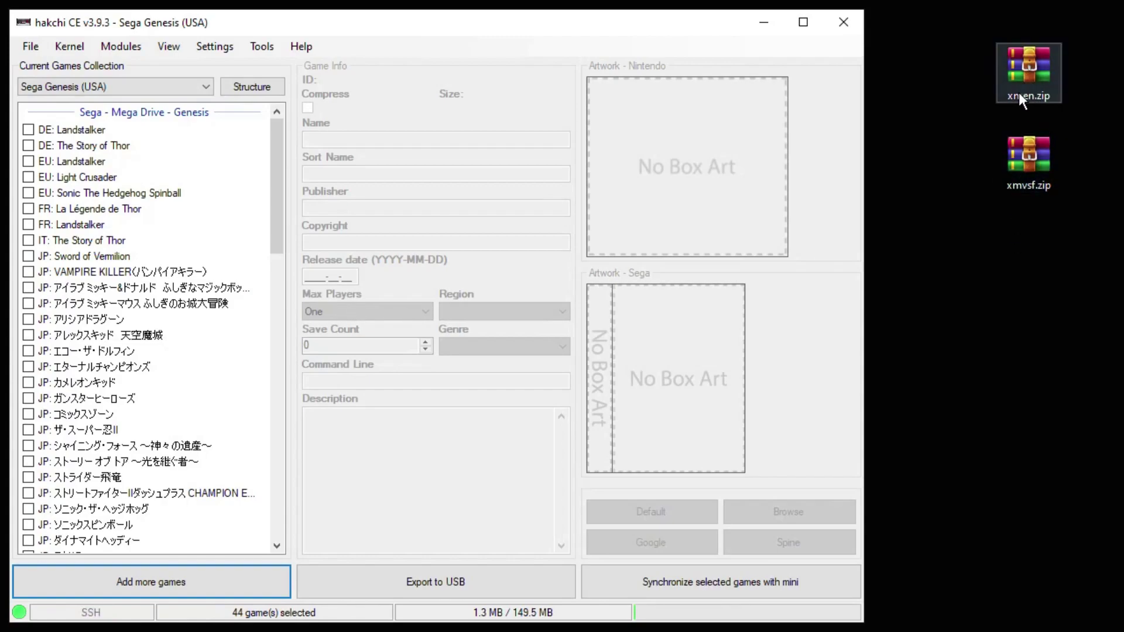
- Import xmen.zip and xmvsf.zip into hakchi as whole archives
drag(1066, 252, 122, 183)
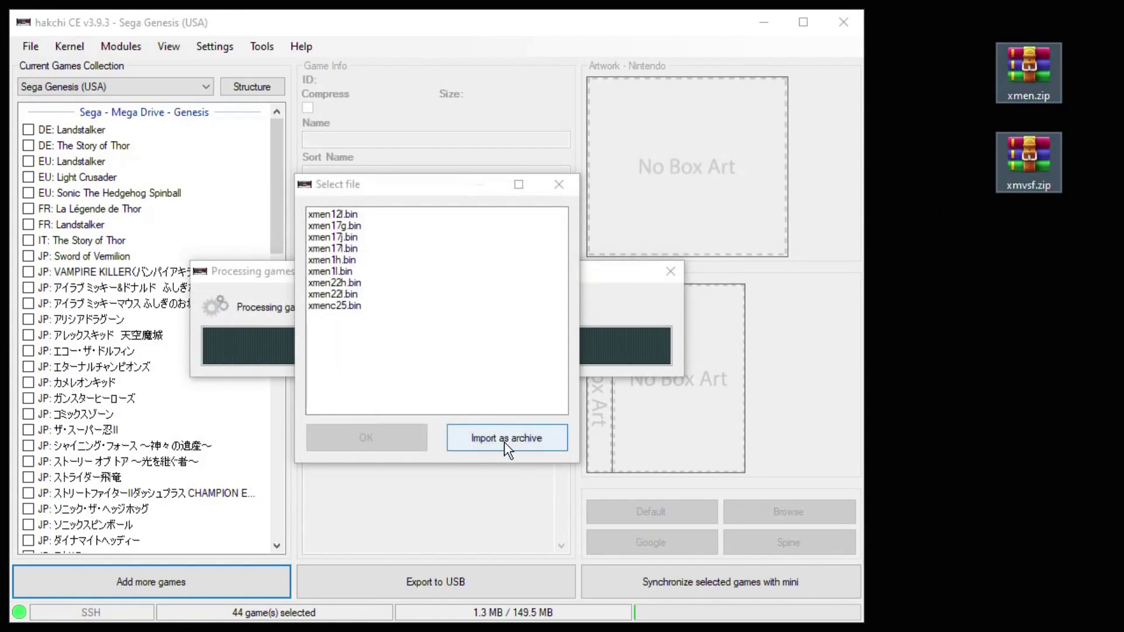
click(504, 439)
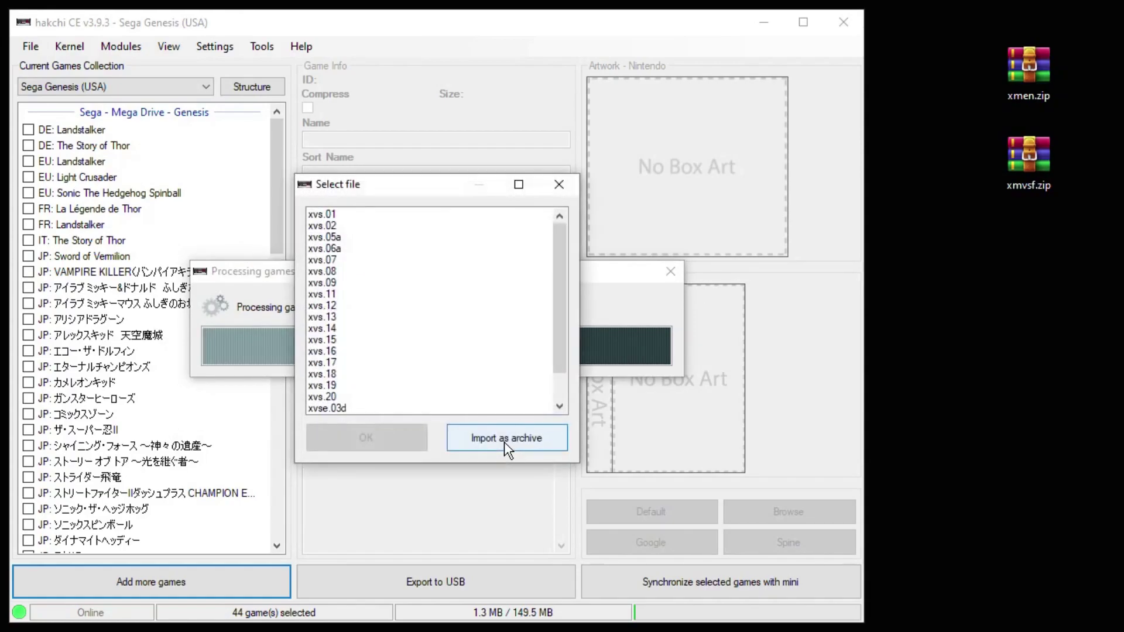
click(504, 439)
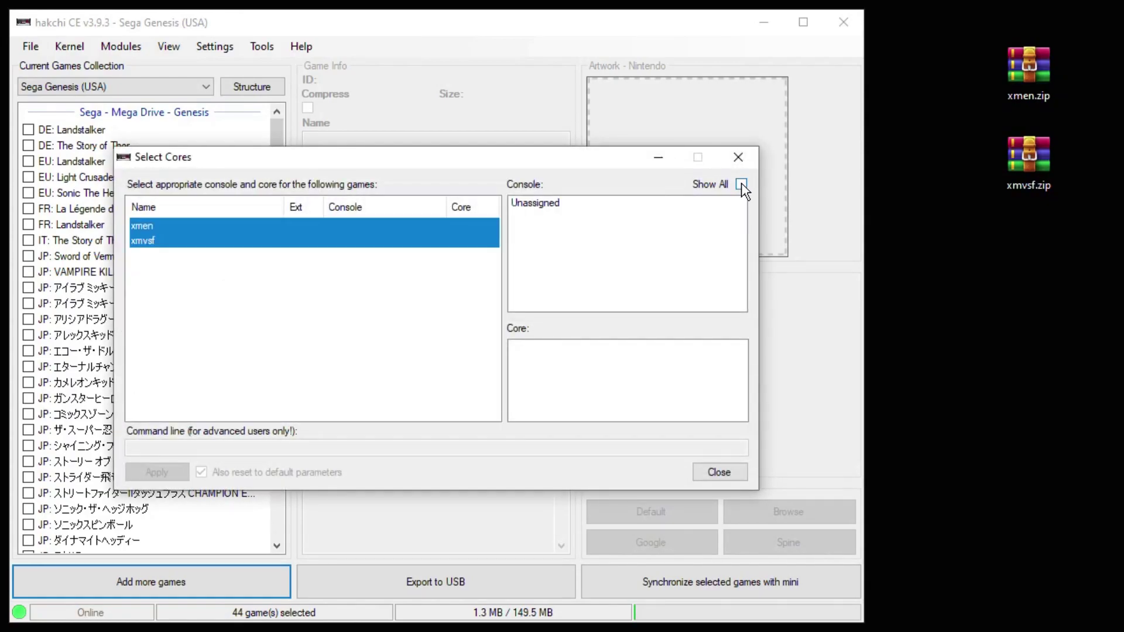
- Assign the MAME 2003 Xtreme console and MAME 2003 Xtreme (0.78) core to the games
click(741, 184)
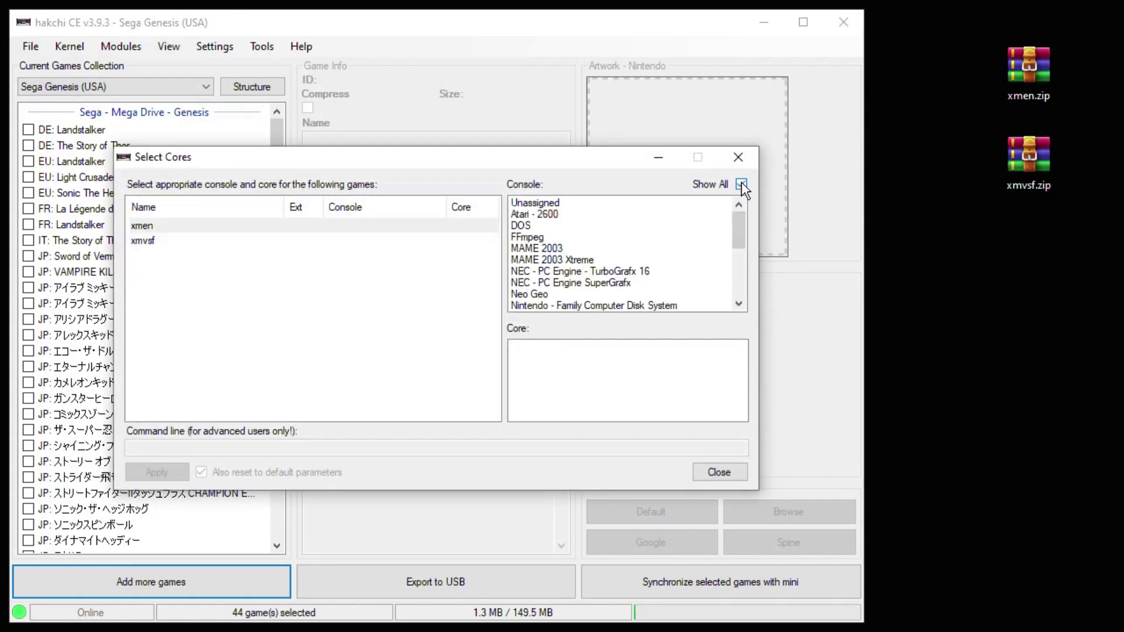
click(567, 259)
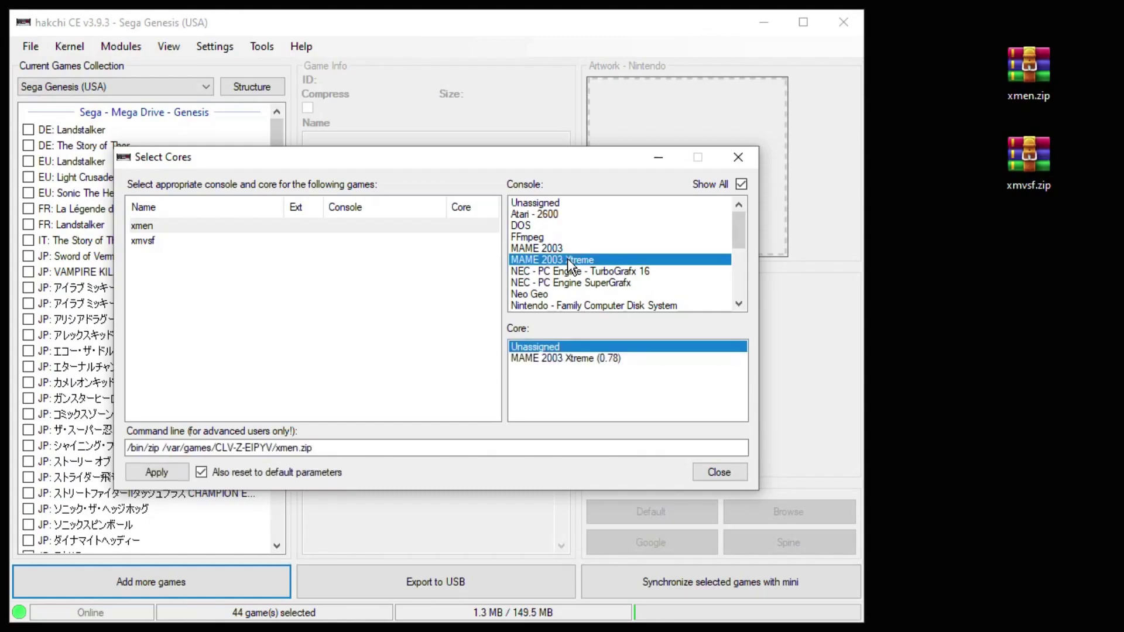
click(586, 360)
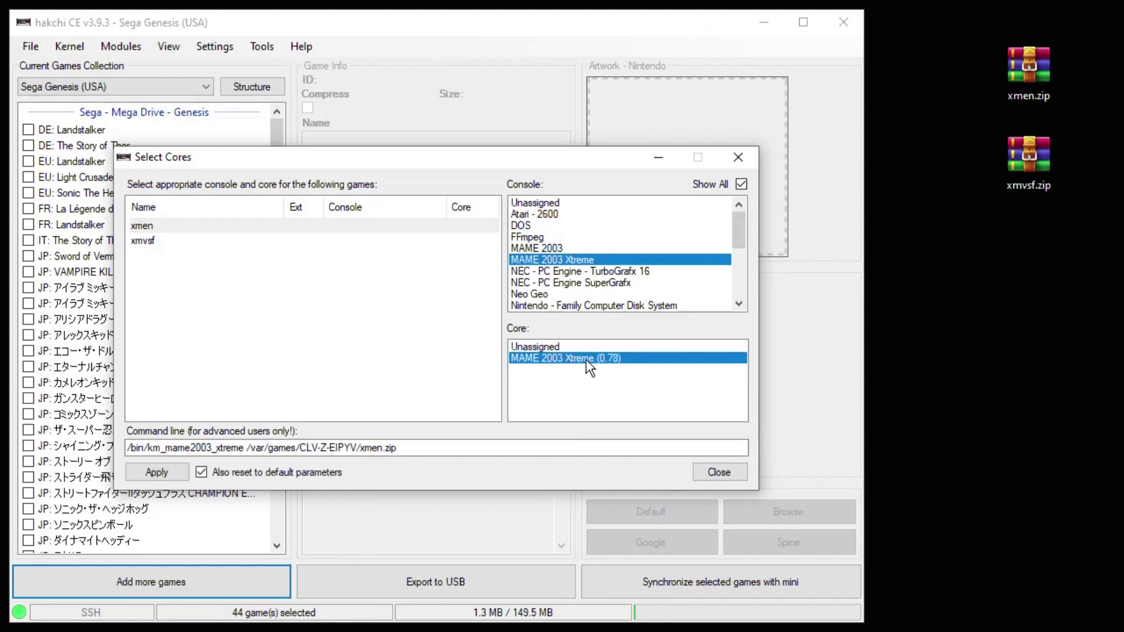
click(170, 469)
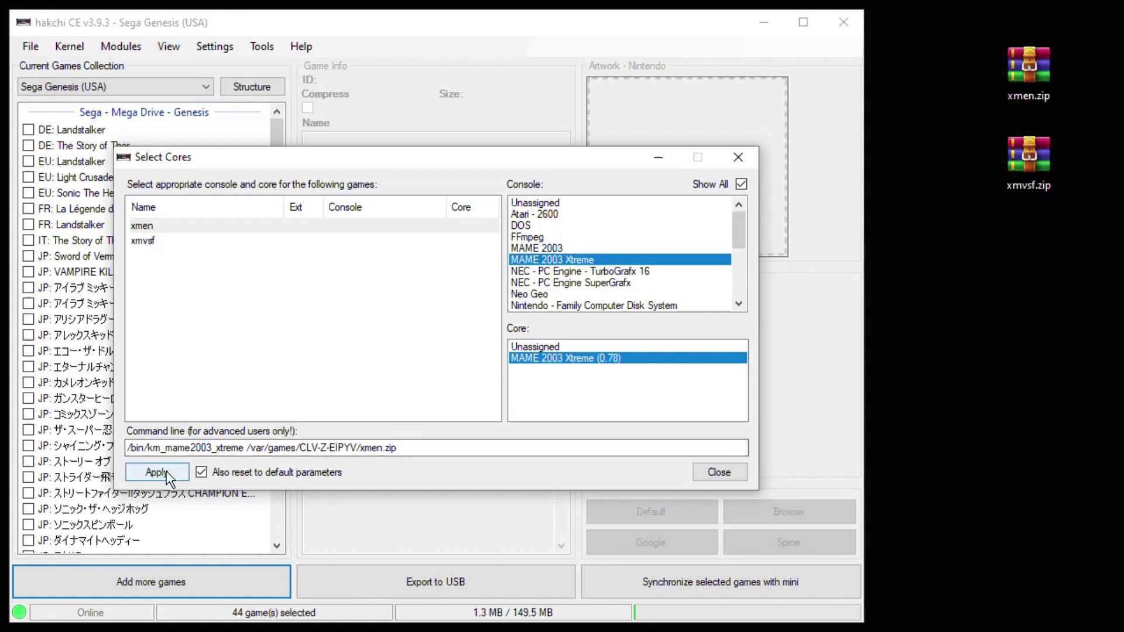
- Look for X-Men cover art online with Google and on disk
click(713, 473)
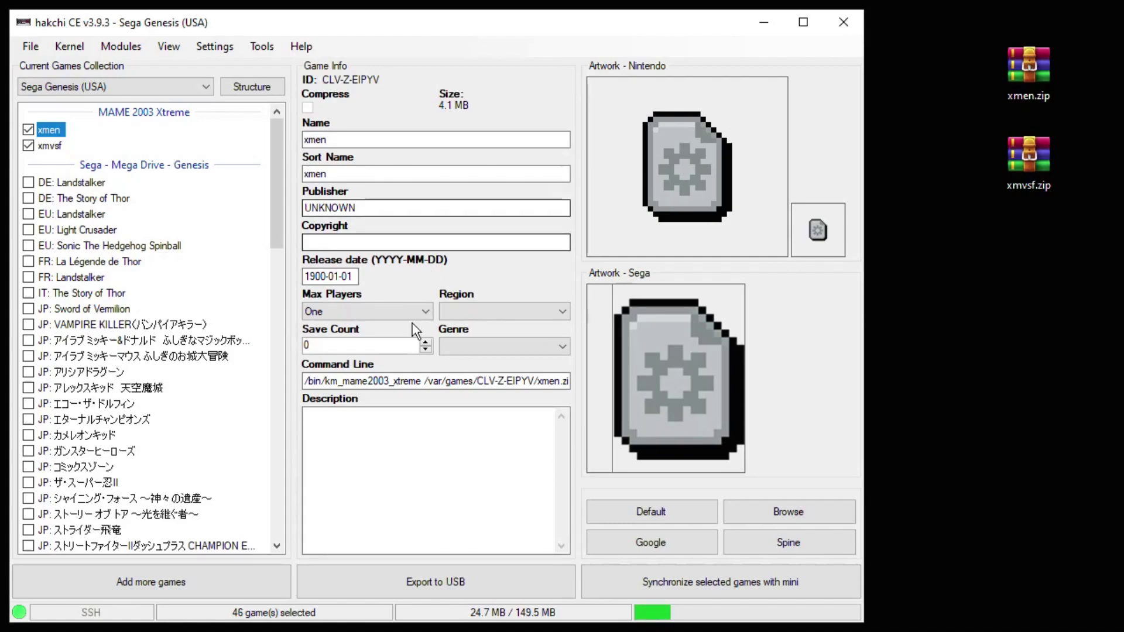
click(659, 541)
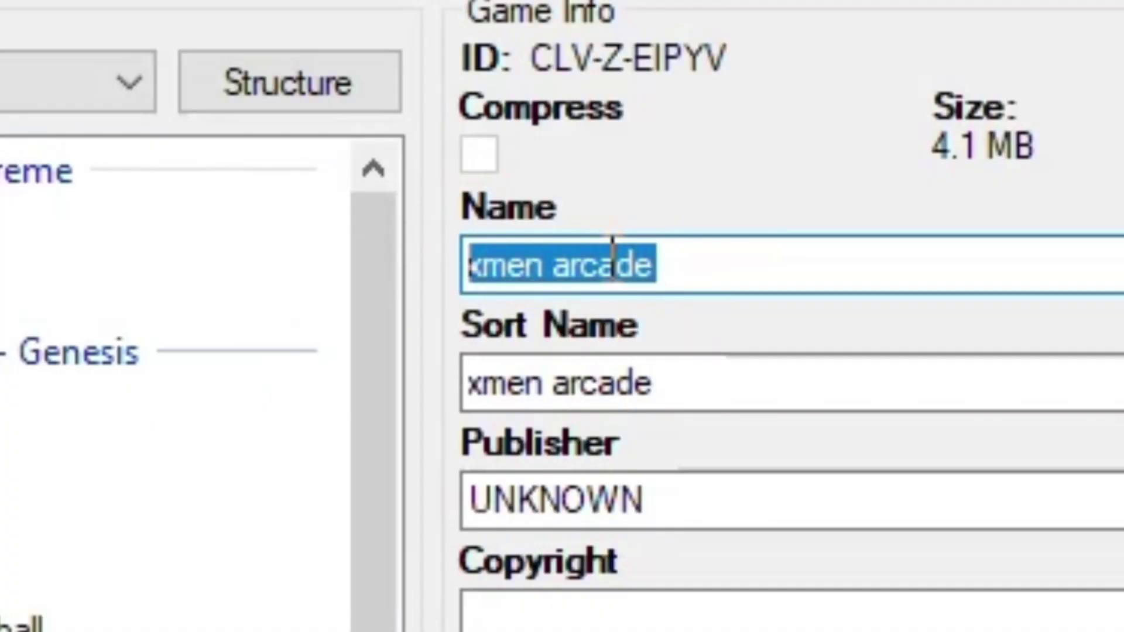
click(652, 543)
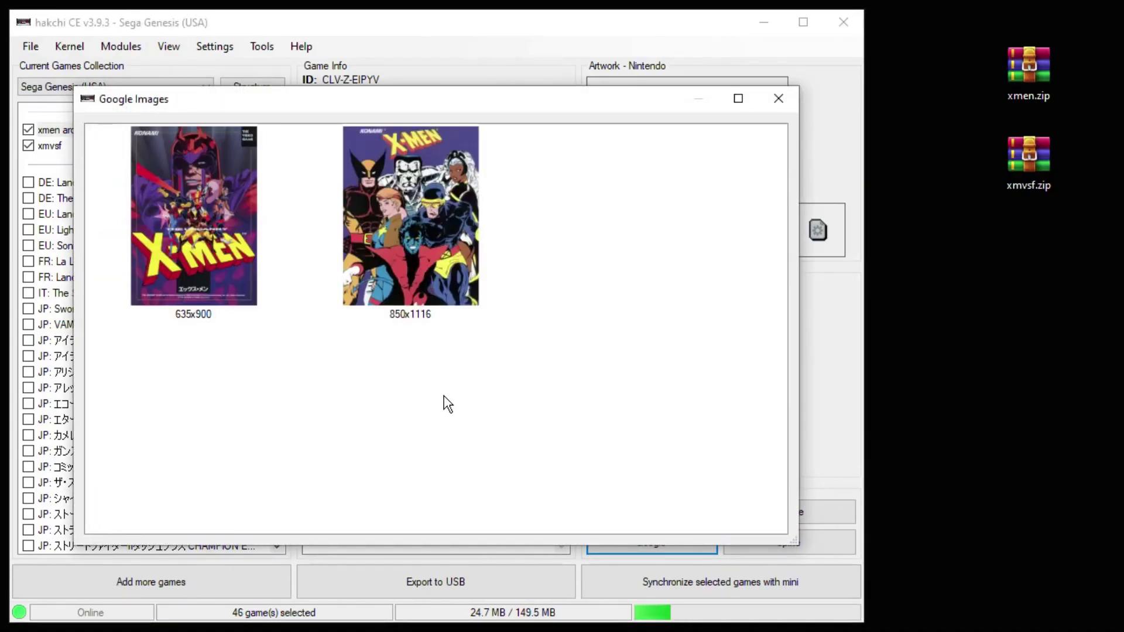
key(Escape)
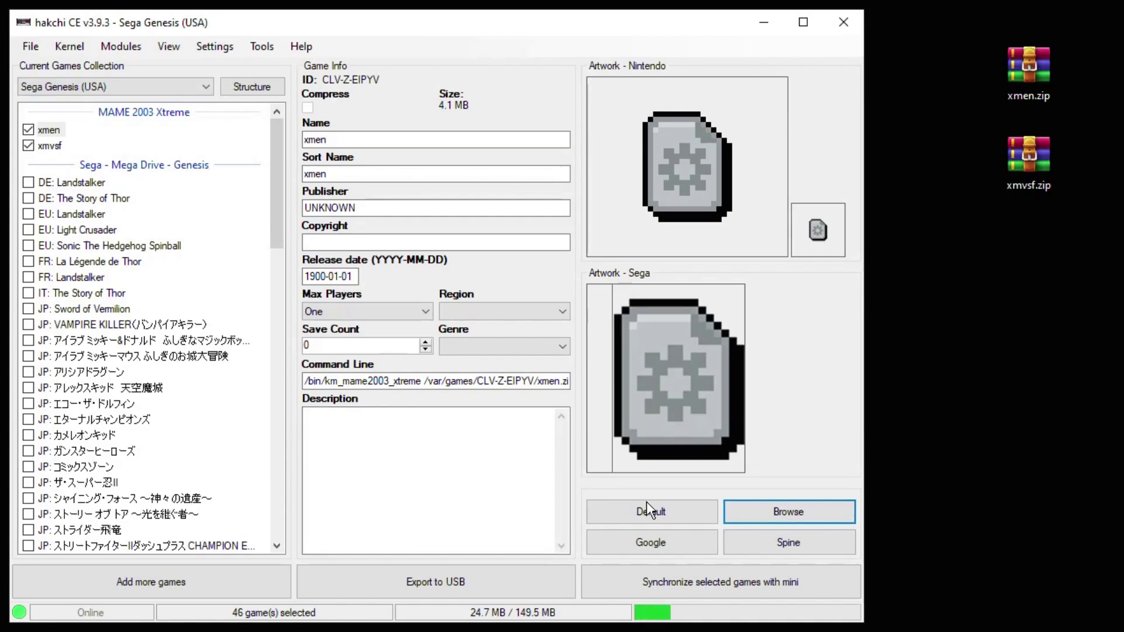
click(786, 516)
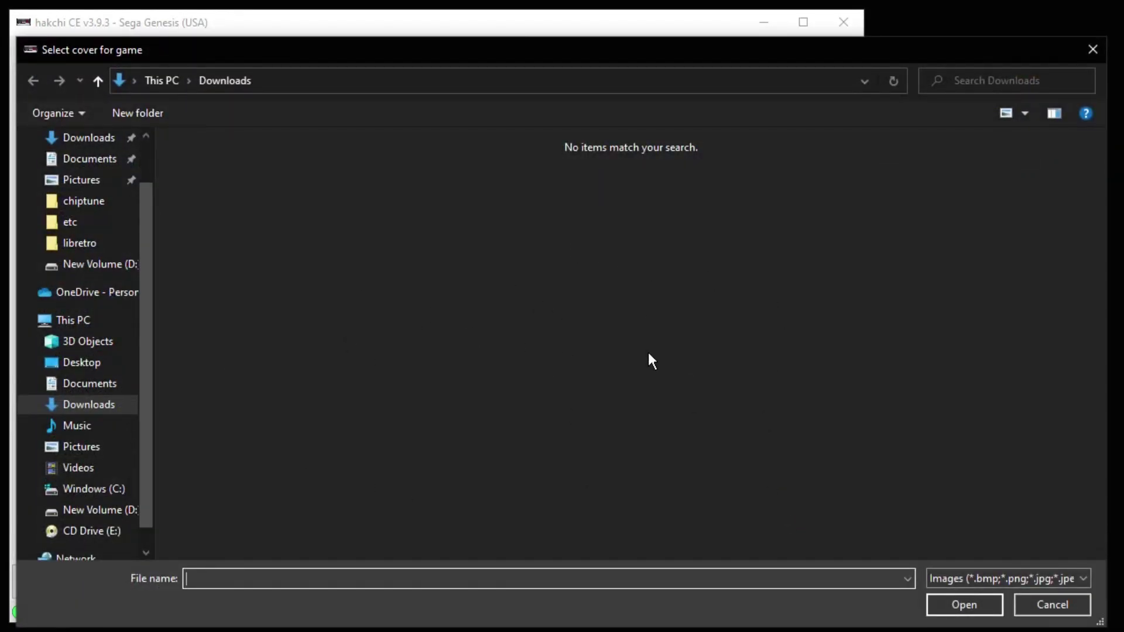
key(Escape)
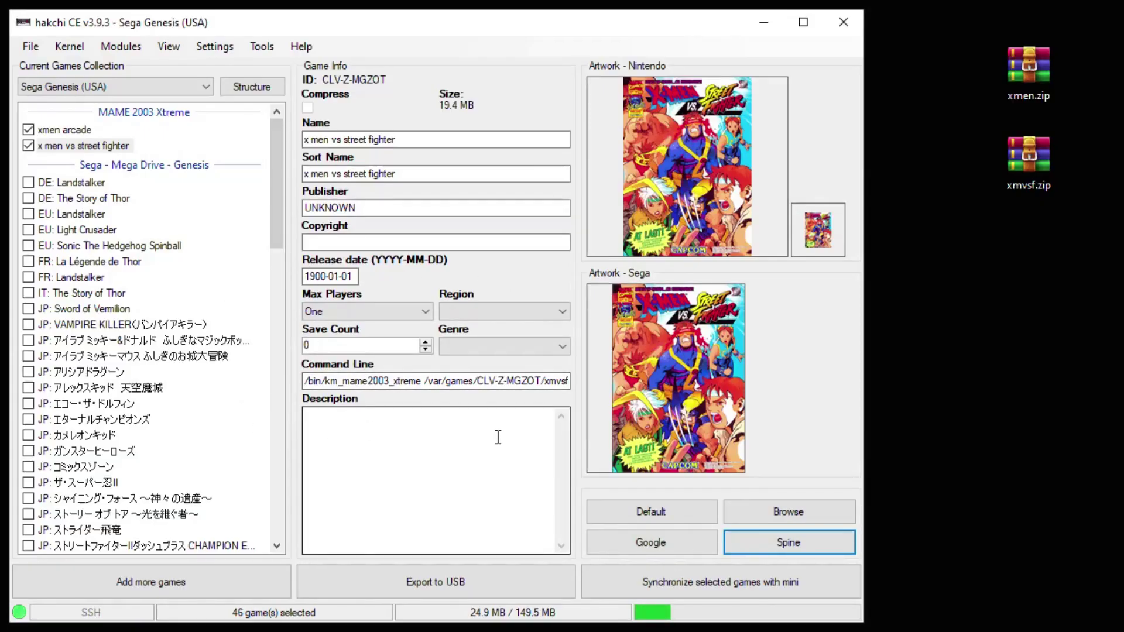
- Generate a box spine using the X-Men vs Street Fighter logo
click(788, 543)
click(221, 164)
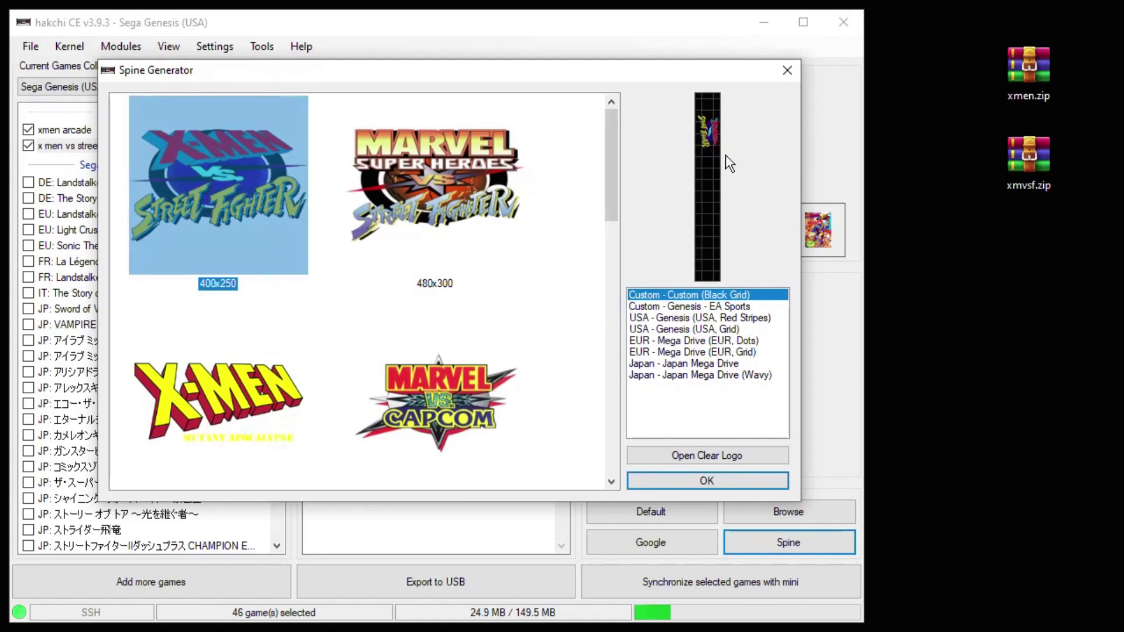
click(706, 480)
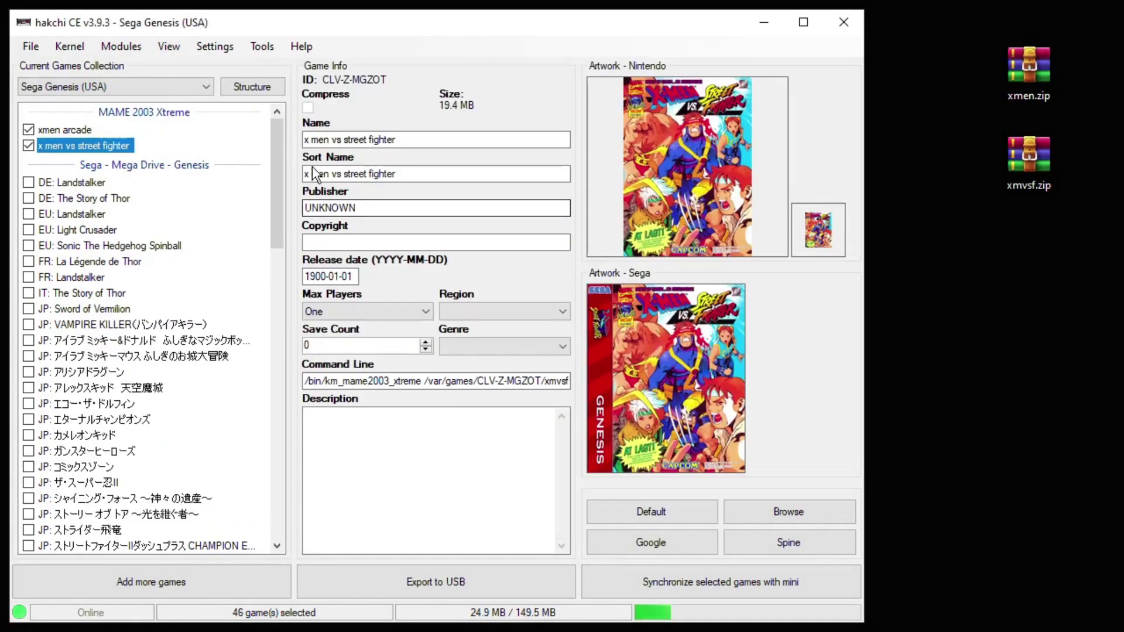
click(87, 130)
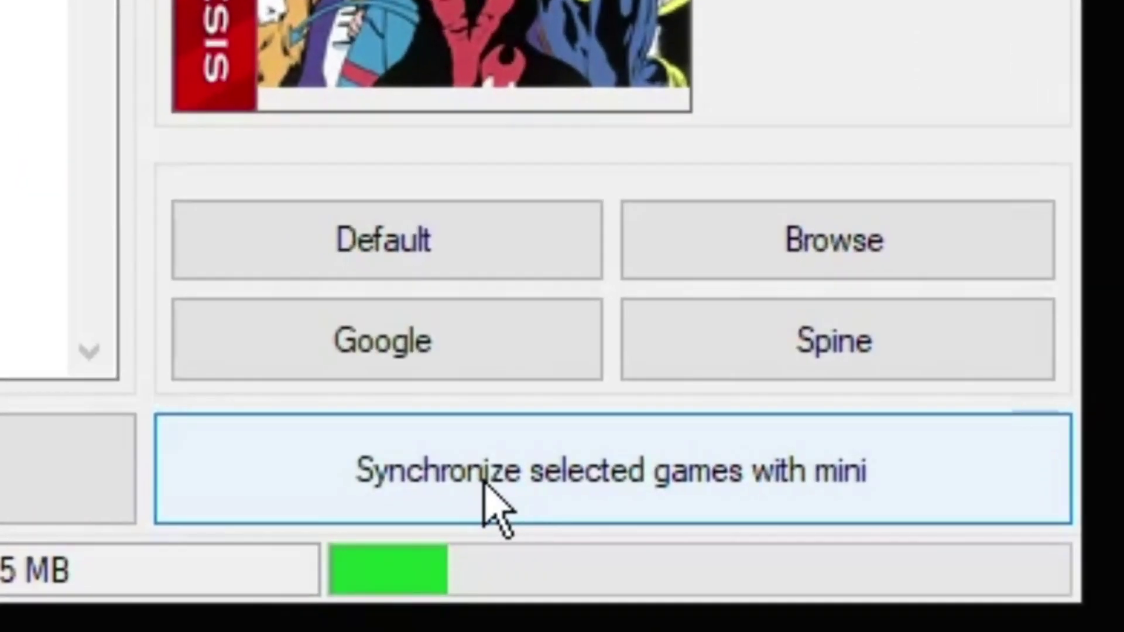
- Sync the selected games to the mini and move to xmen arcade in the menu
click(483, 486)
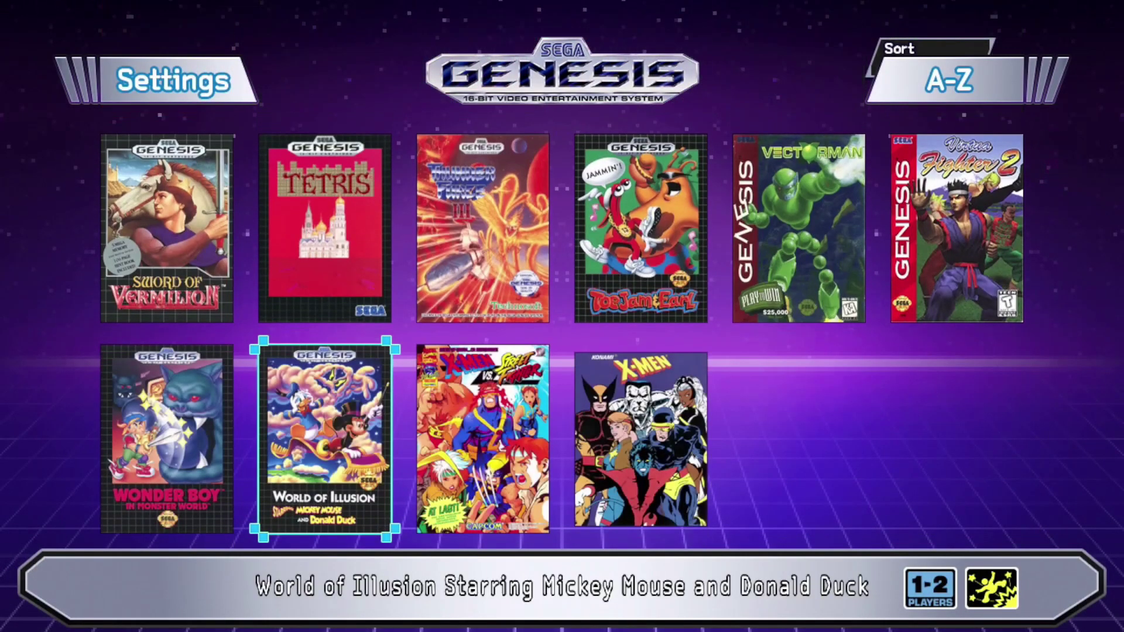
click(483, 439)
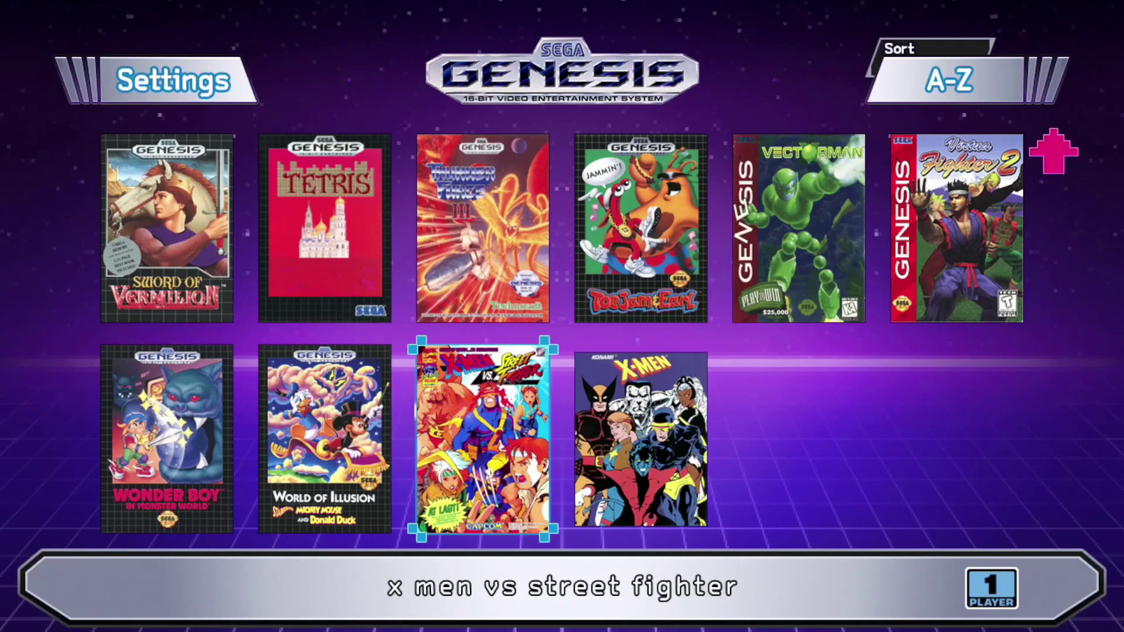
click(641, 439)
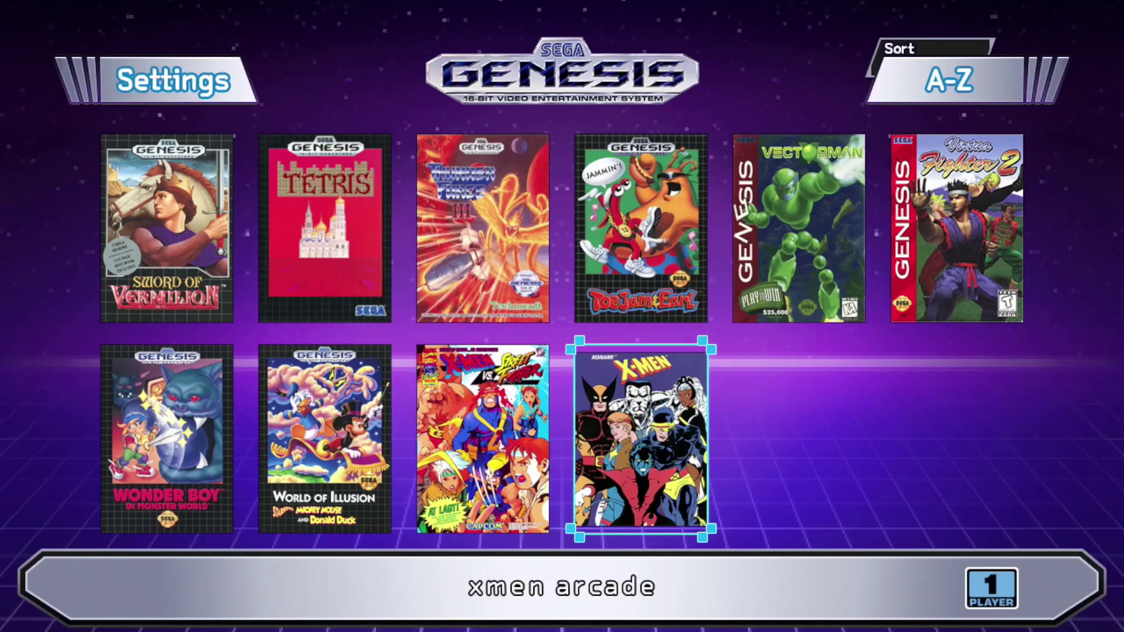